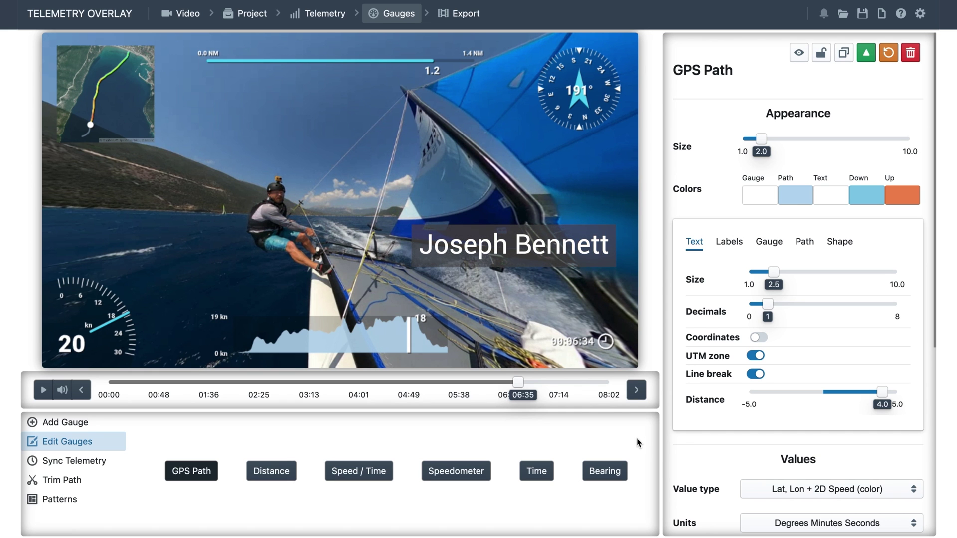
- Play the sailing video preview with its gauges, then pause it
key("space")
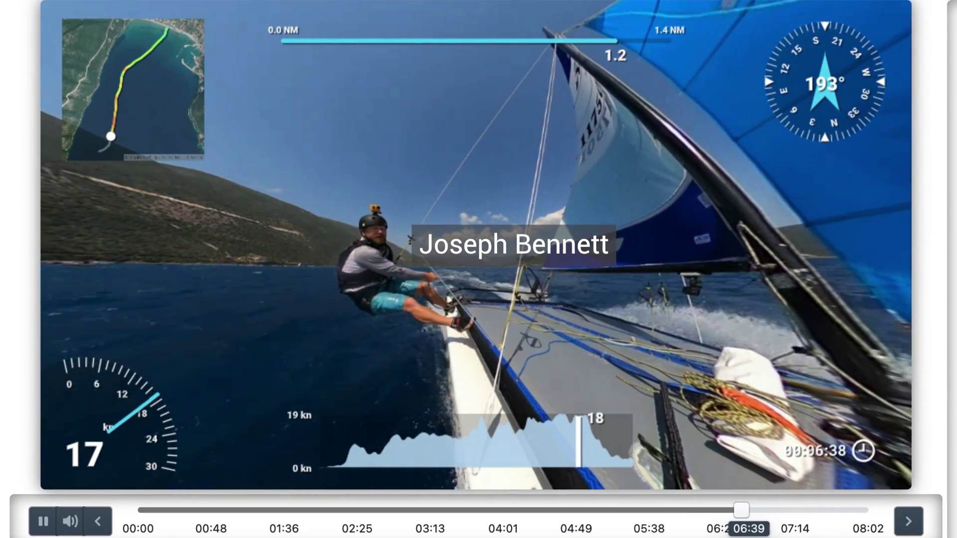
key("space")
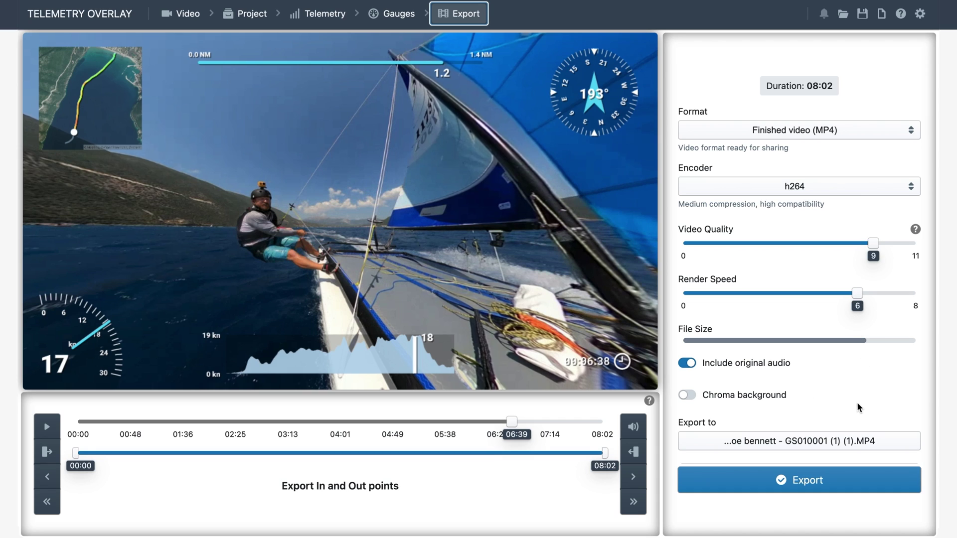
- Start the MP4 export, trim its range to 03:14–04:21, then drag the start back to 00:00
left_click(851, 490)
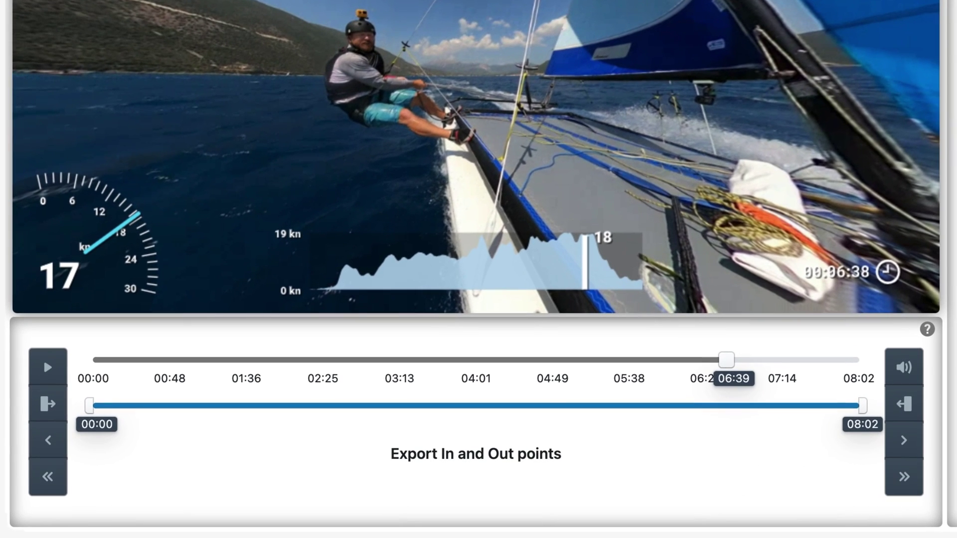
left_click_drag(90, 405, 401, 405)
left_click_drag(862, 405, 511, 405)
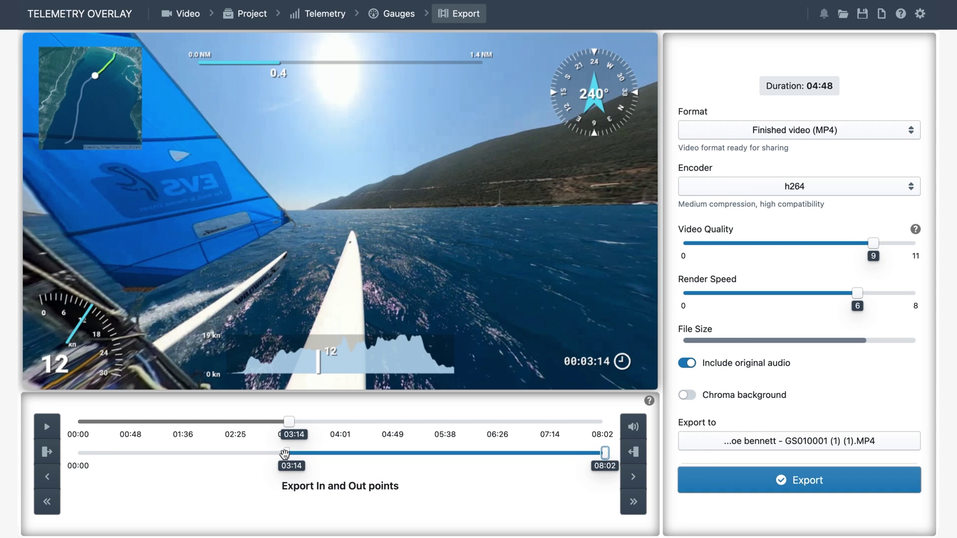
left_click_drag(284, 453, 79, 454)
left_click(247, 13)
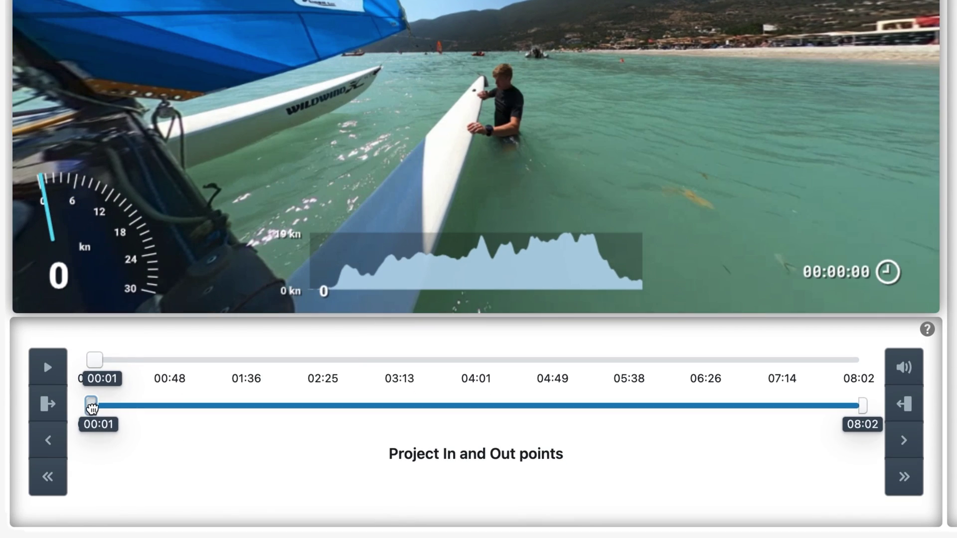
left_click_drag(92, 405, 380, 411)
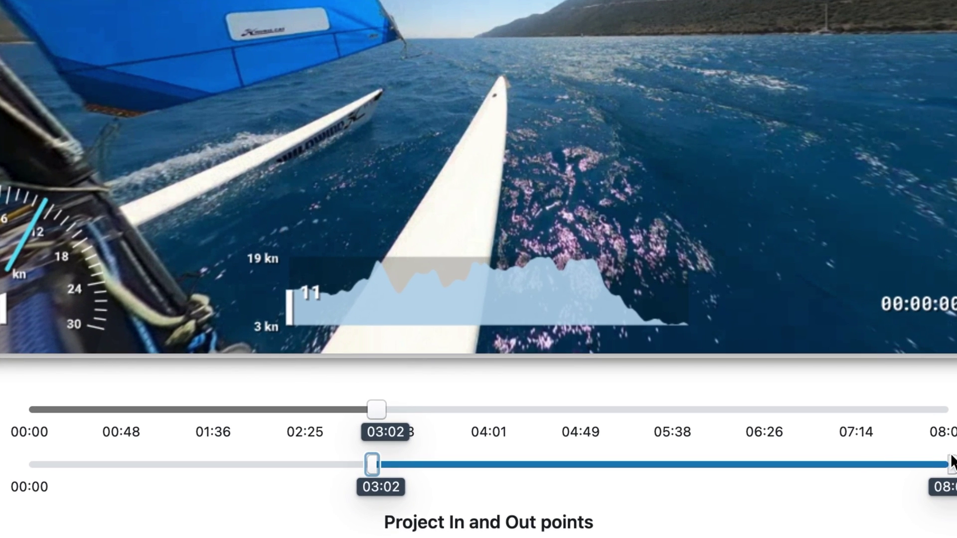
left_click(860, 404)
left_click_drag(919, 462, 948, 464)
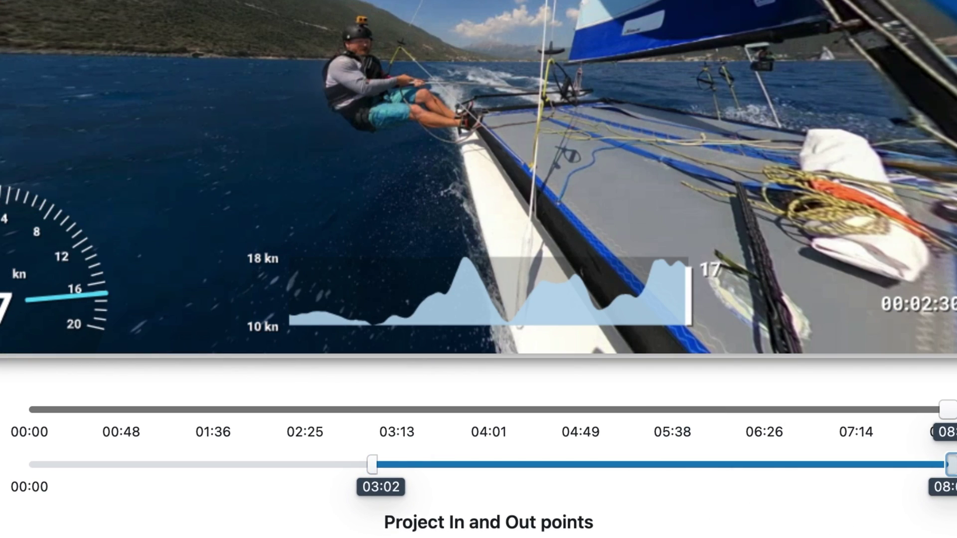
left_click_drag(372, 465, 24, 464)
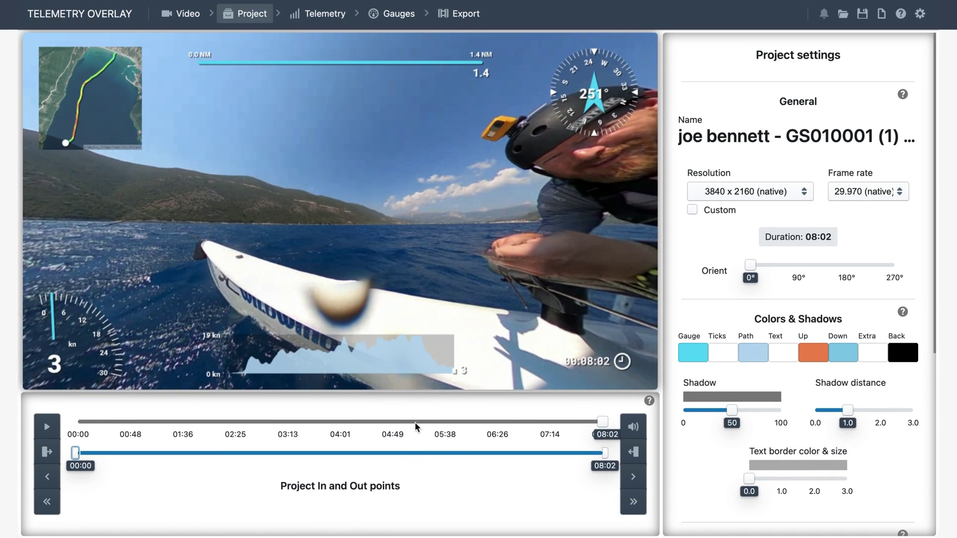
left_click(416, 424)
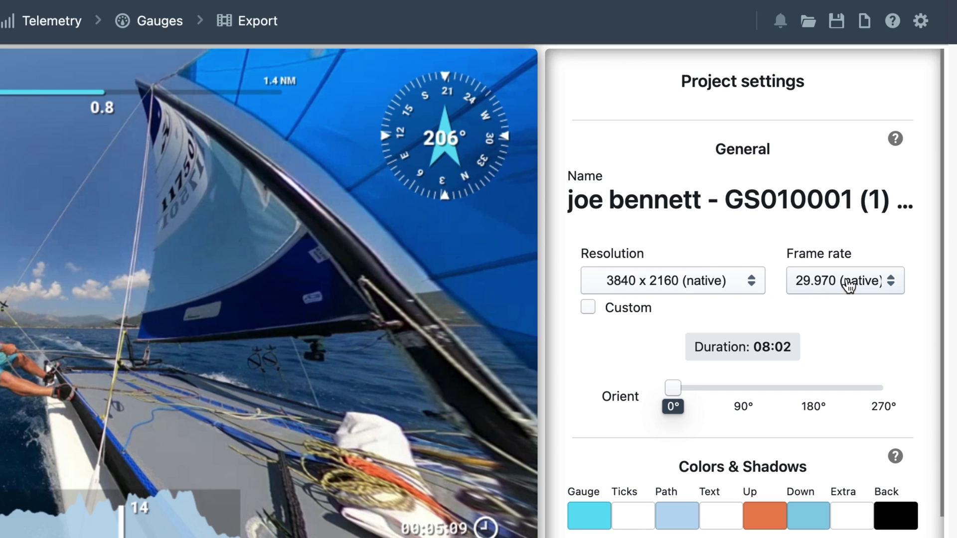
left_click(750, 281)
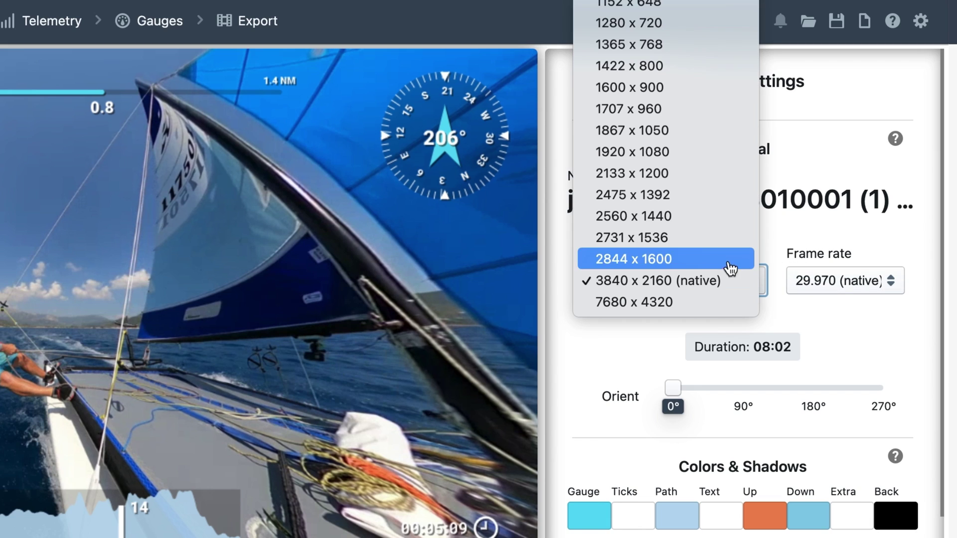
scroll(722, 259, "up", 2)
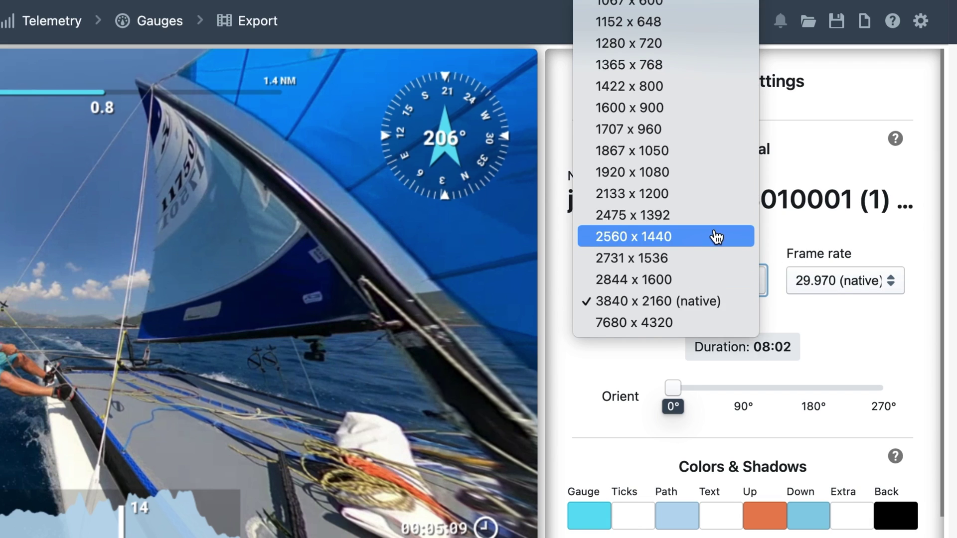
left_click(876, 283)
left_click(877, 282)
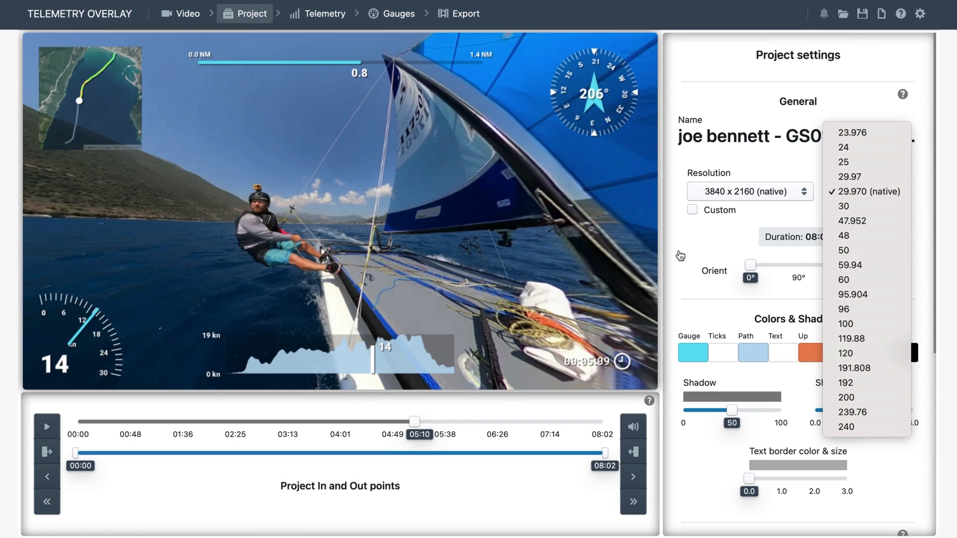
left_click(680, 255)
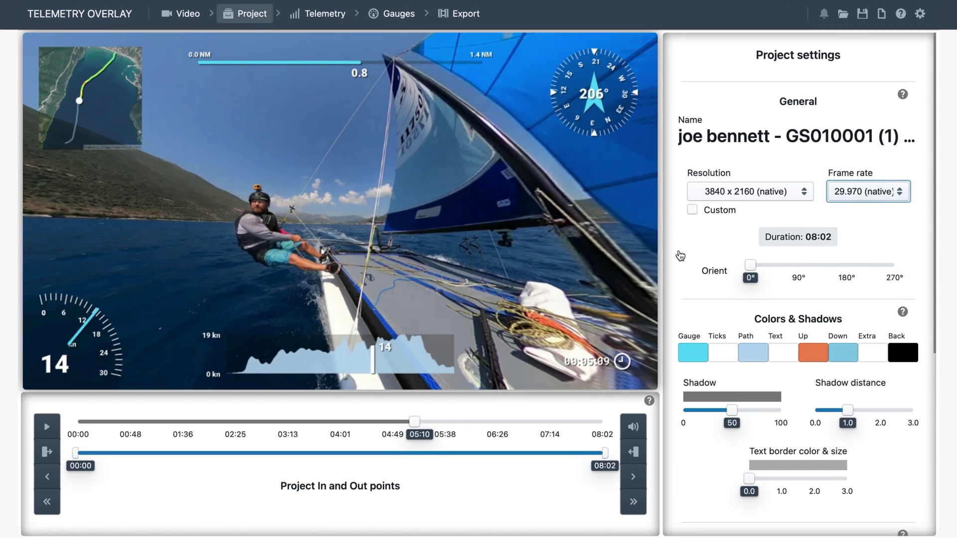
- In Settings, step the gauge update rate down from Half to Quarter to Eighth
left_click(456, 14)
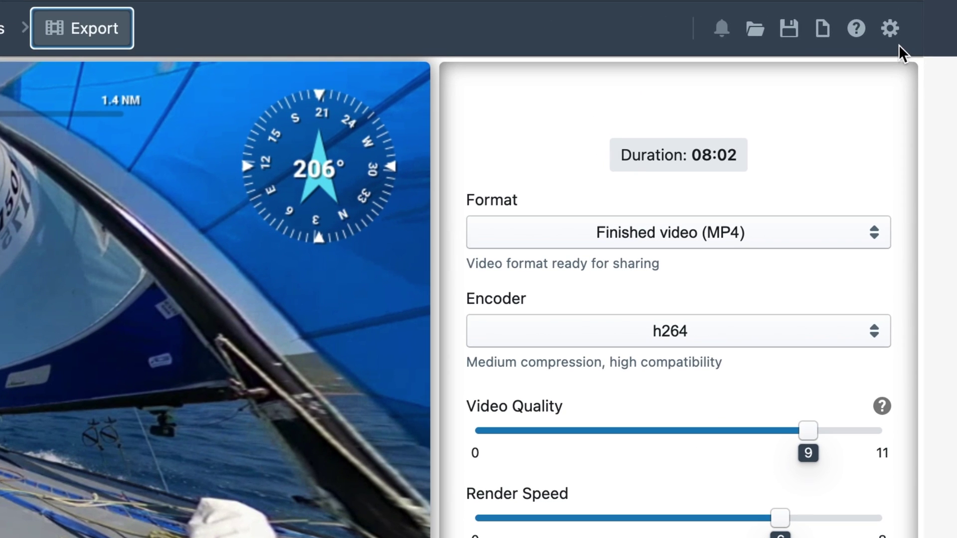
left_click(892, 40)
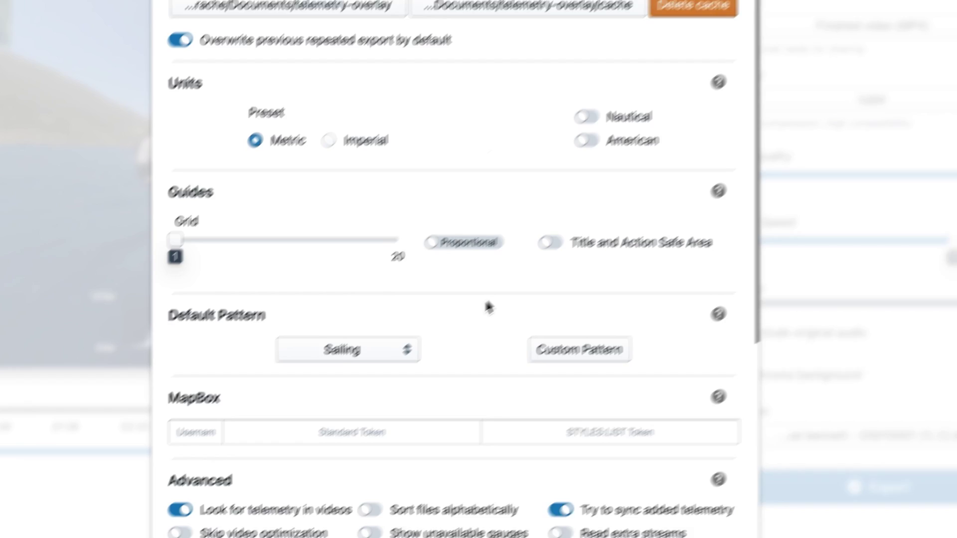
scroll(712, 173, "down", 3)
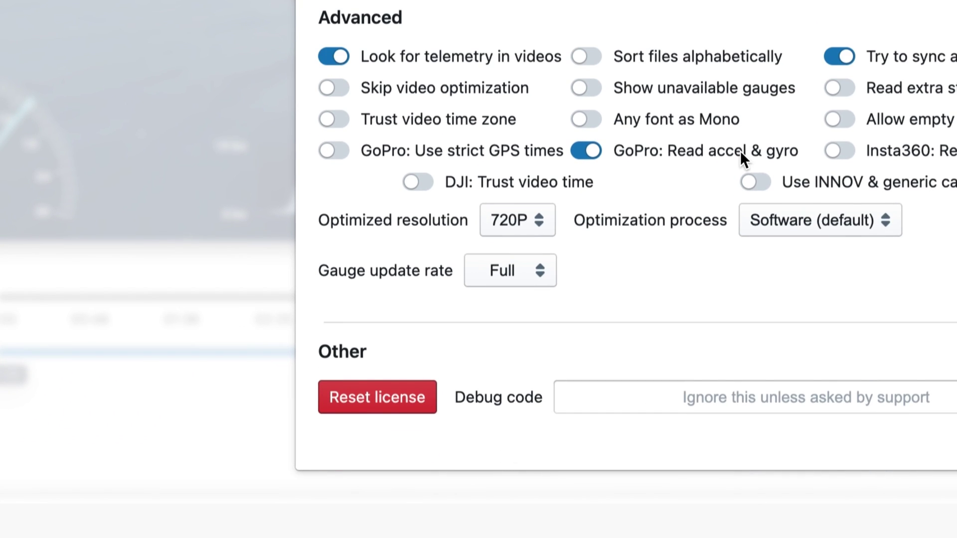
left_click(554, 277)
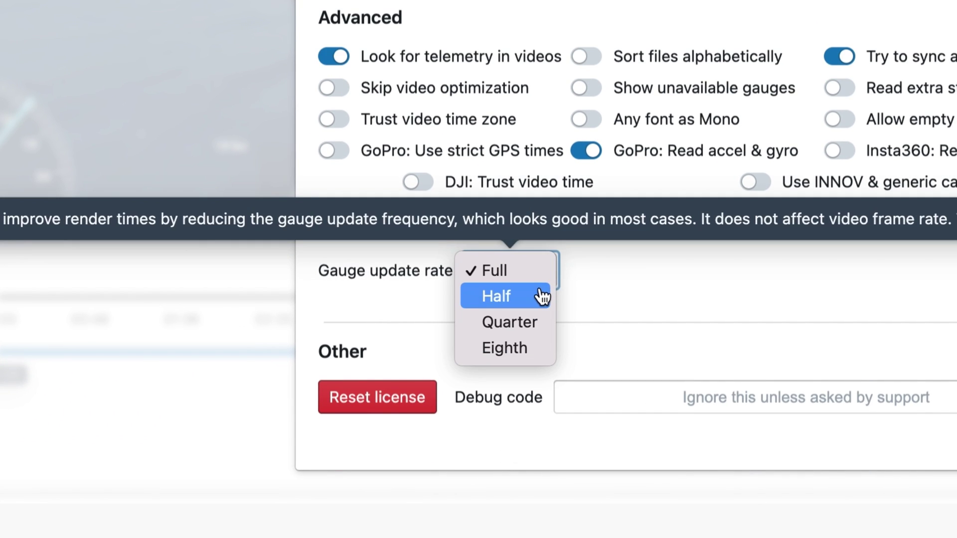
left_click(543, 296)
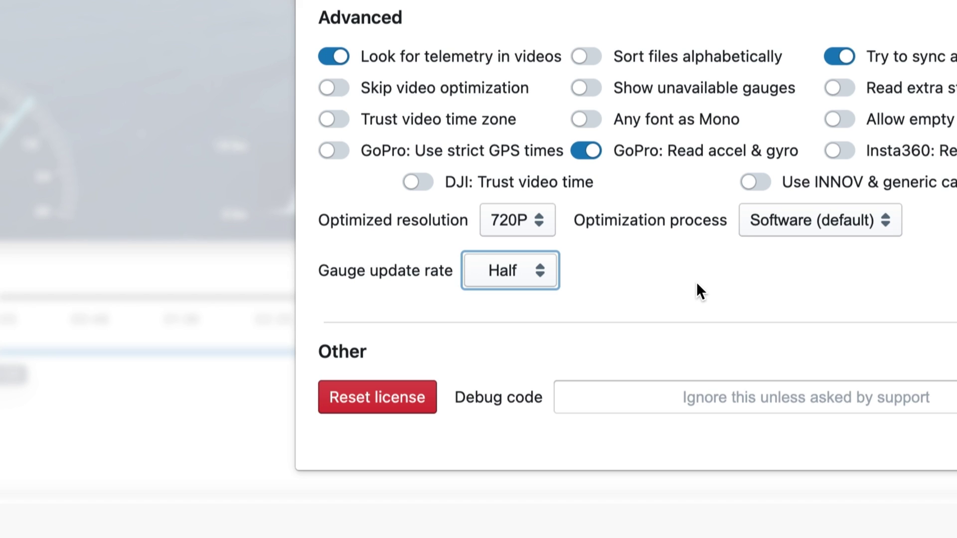
left_click(541, 278)
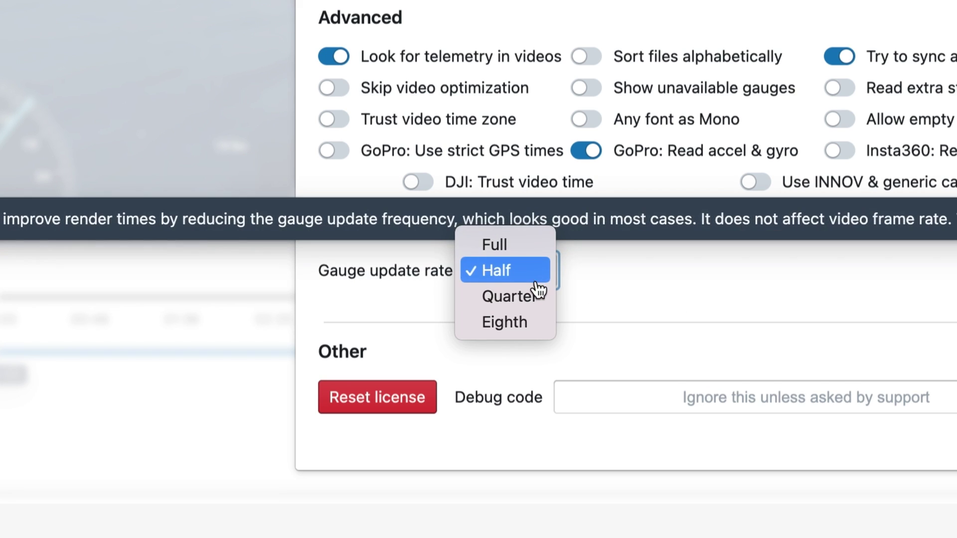
left_click(532, 295)
left_click(540, 282)
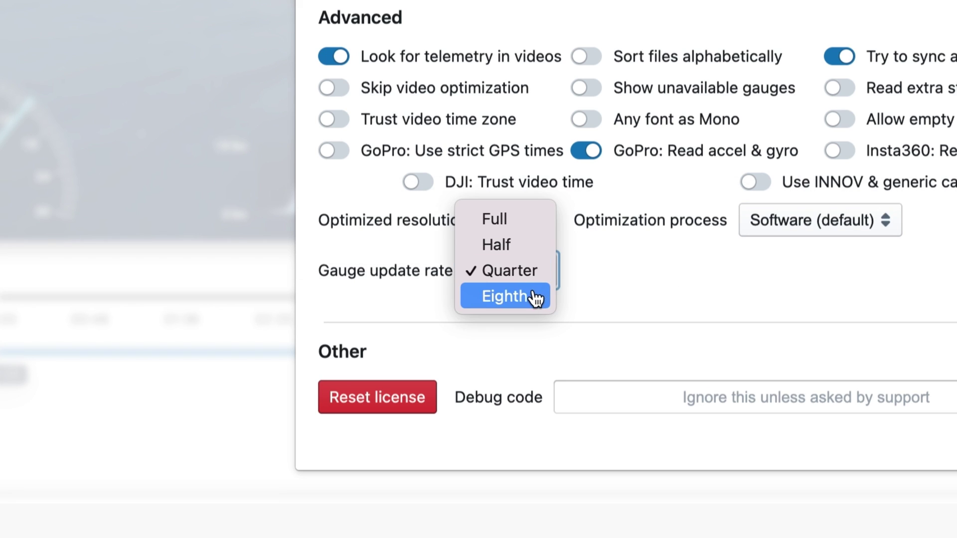
left_click(534, 297)
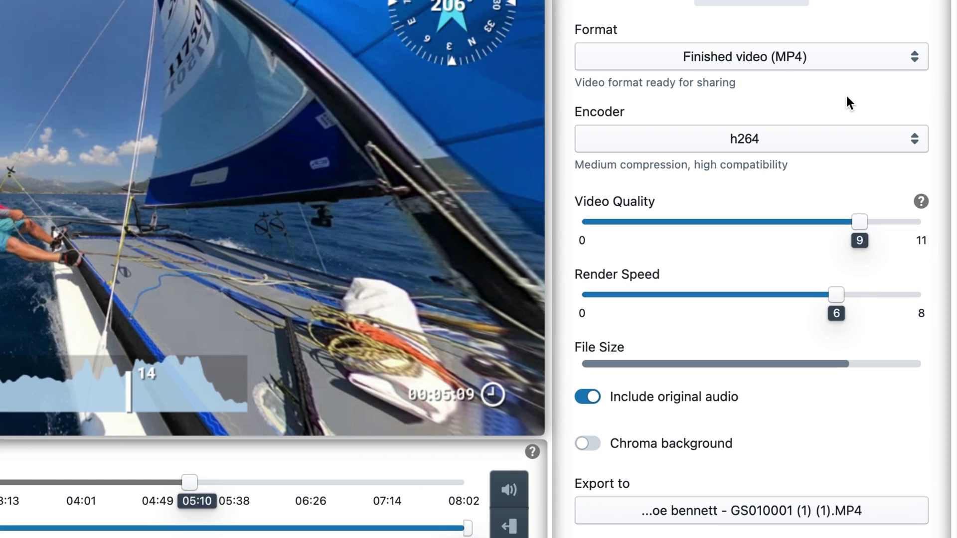
- Change the encoder to Video Toolbox h264, which uses bitrate 100 instead of quality and speed
left_click(829, 138)
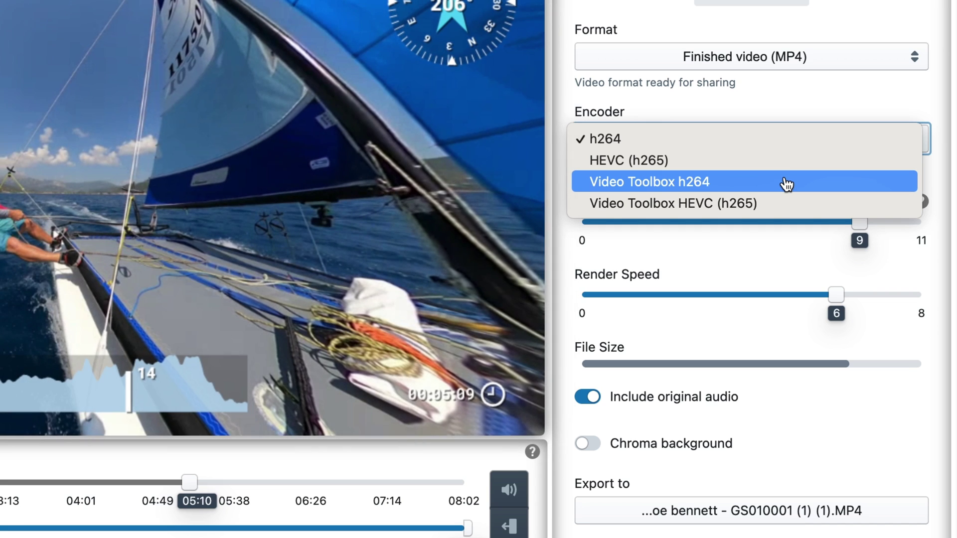
left_click(786, 185)
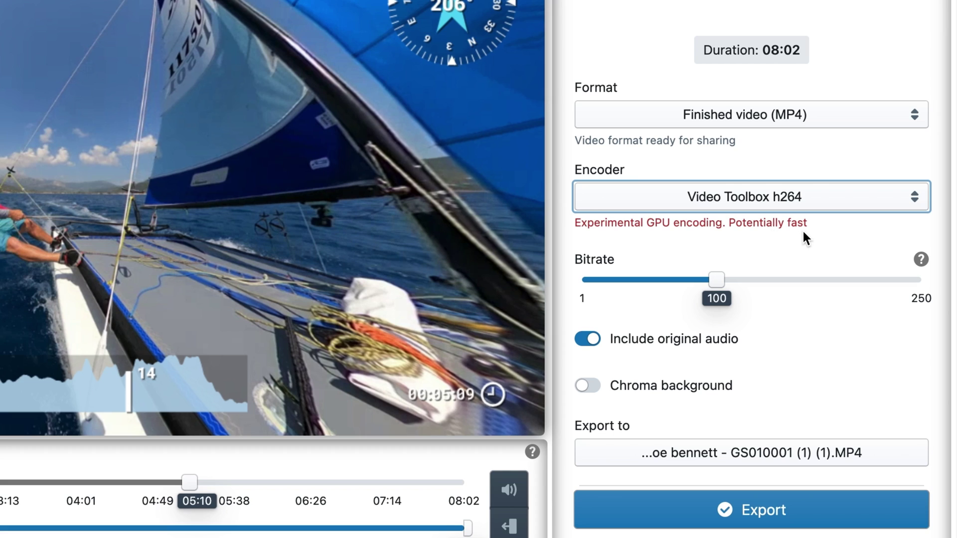
- Return the encoder to h264, restoring video quality 9 and render speed 6
left_click(788, 205)
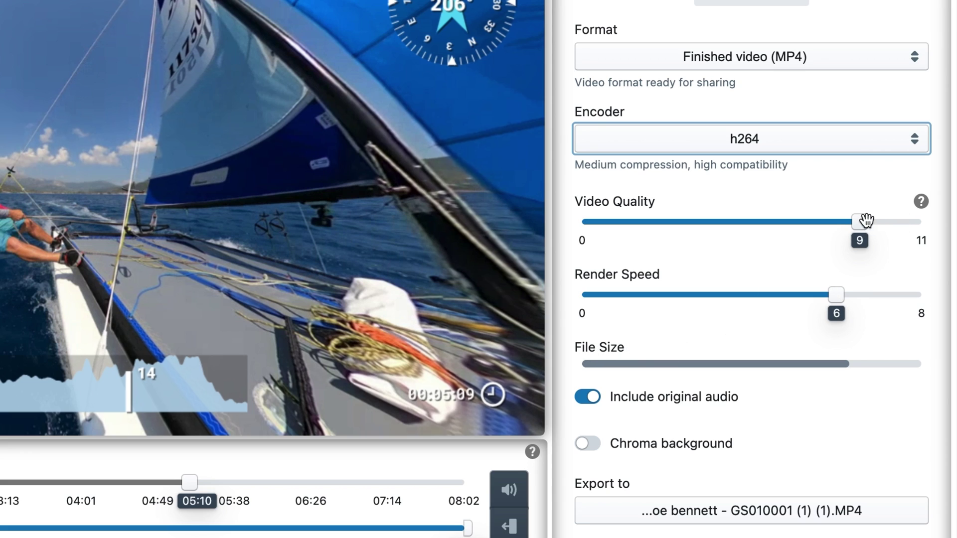
- Raise video quality to 10 and return render speed to 6 after trying 7
left_click_drag(866, 220, 889, 222)
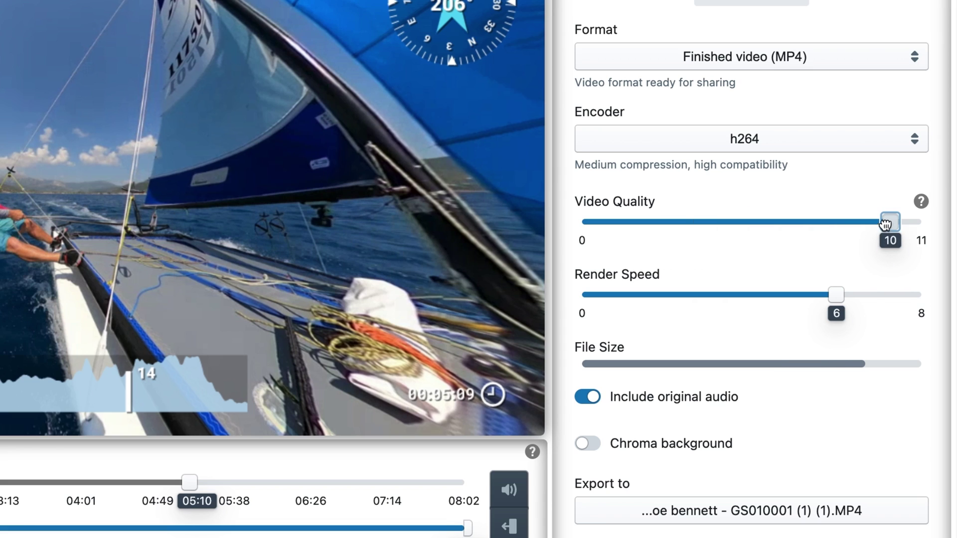
left_click_drag(827, 295, 878, 294)
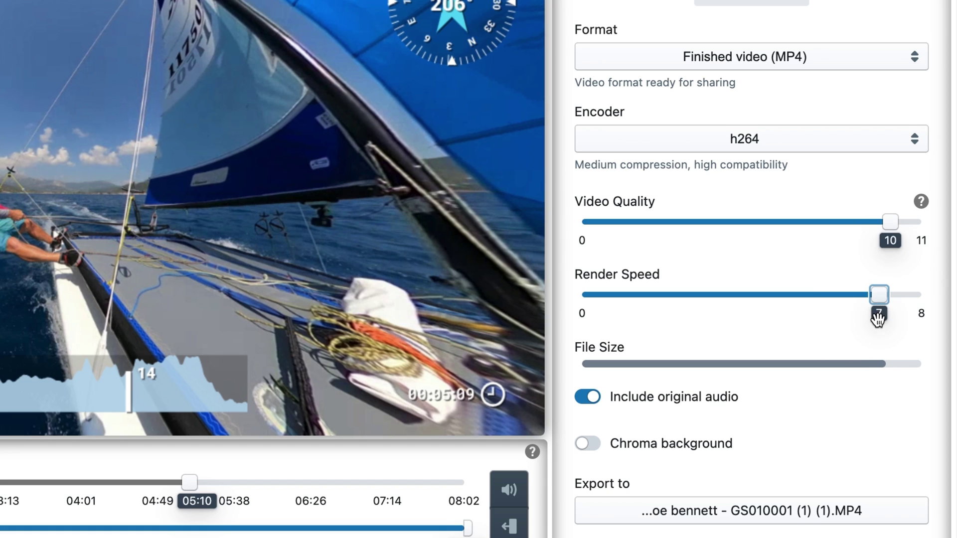
left_click_drag(877, 298, 836, 299)
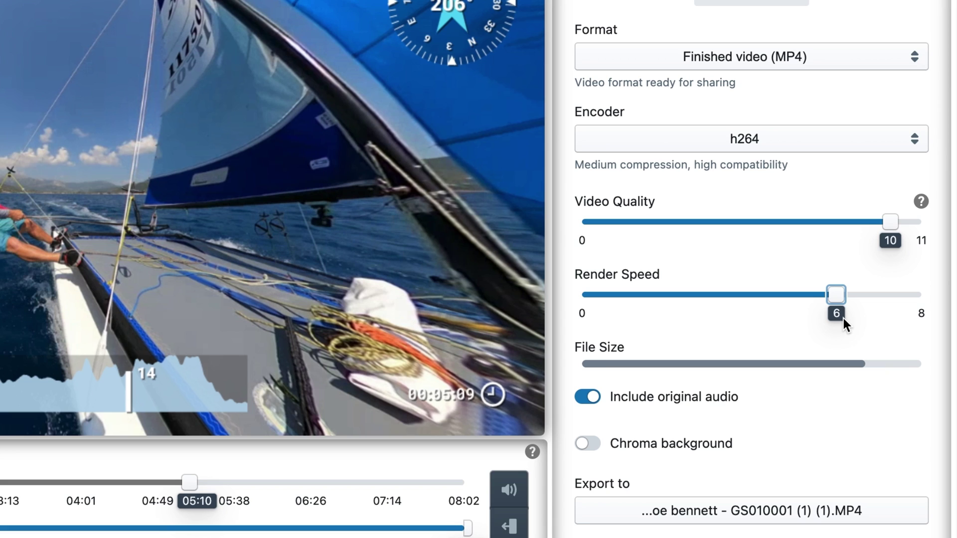
- Choose the Video Toolbox h264 encoder and lower the bitrate to 173
left_click(776, 151)
left_click(735, 183)
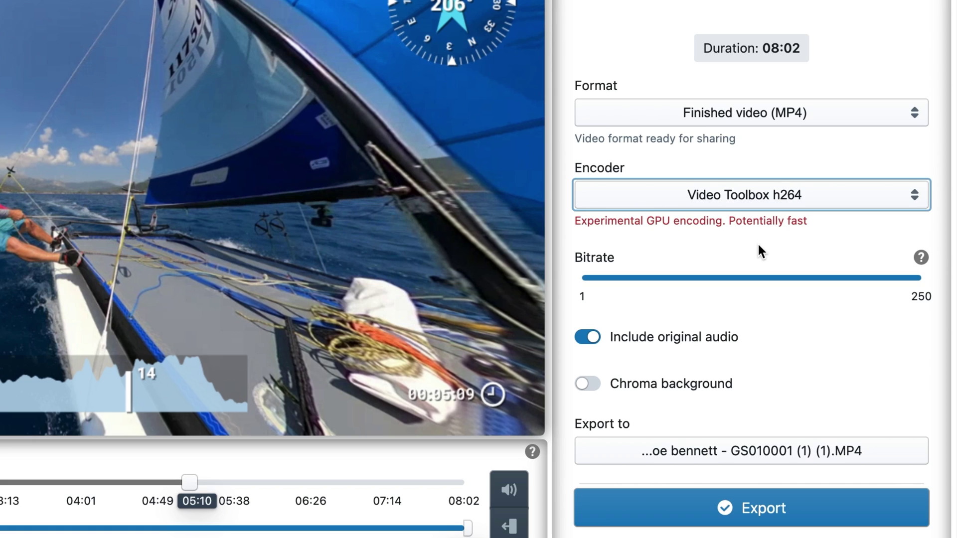
left_click_drag(788, 281, 816, 280)
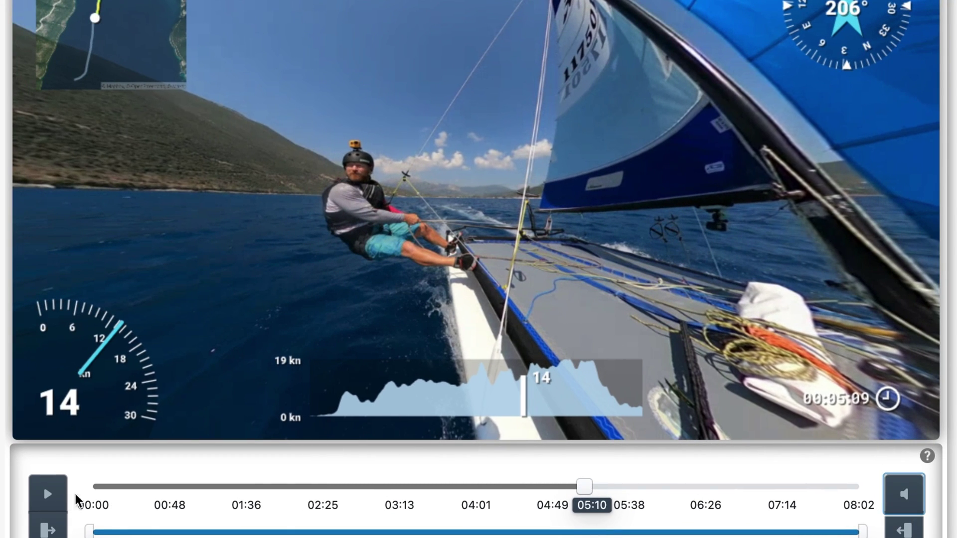
- Play, pause and resume the preview, and toggle original audio off and back on
left_click(52, 496)
left_click(44, 493)
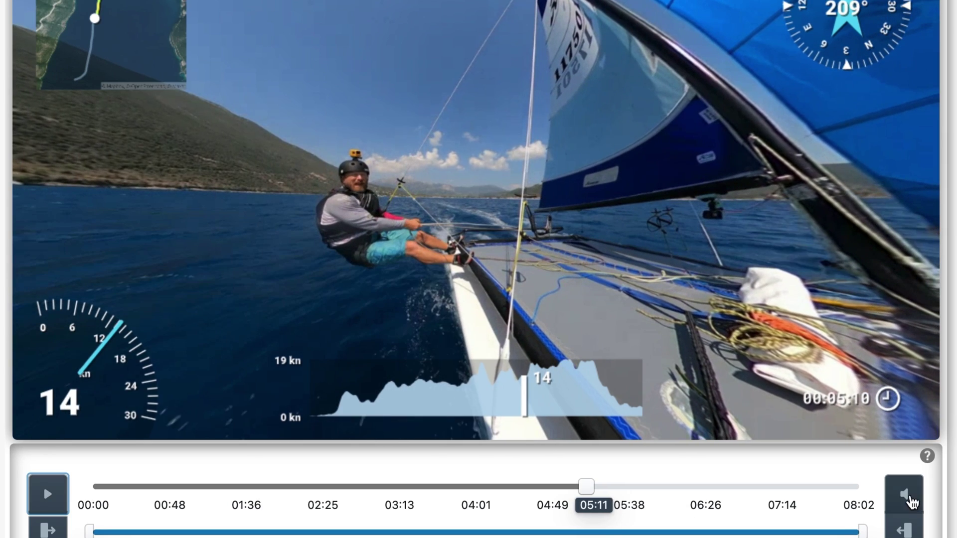
left_click(43, 494)
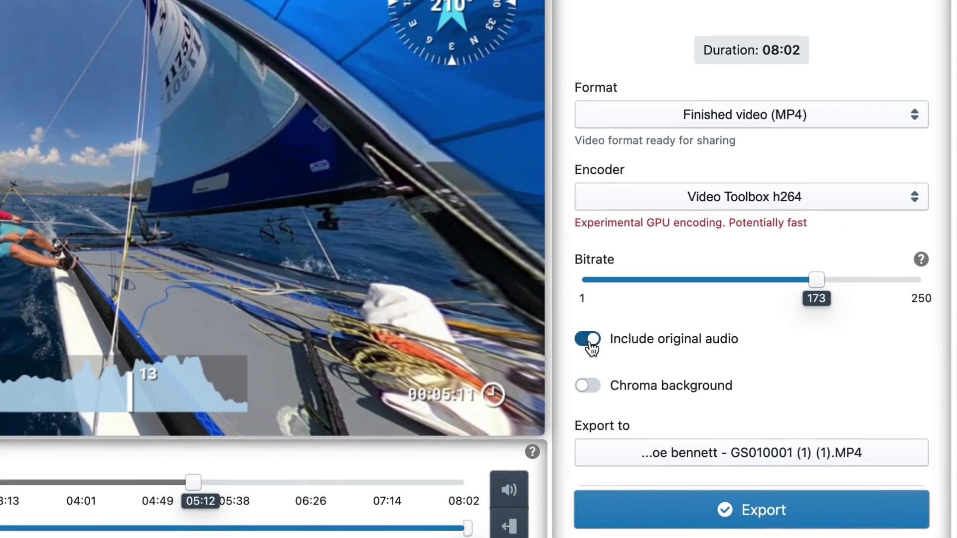
left_click(588, 342)
left_click(589, 341)
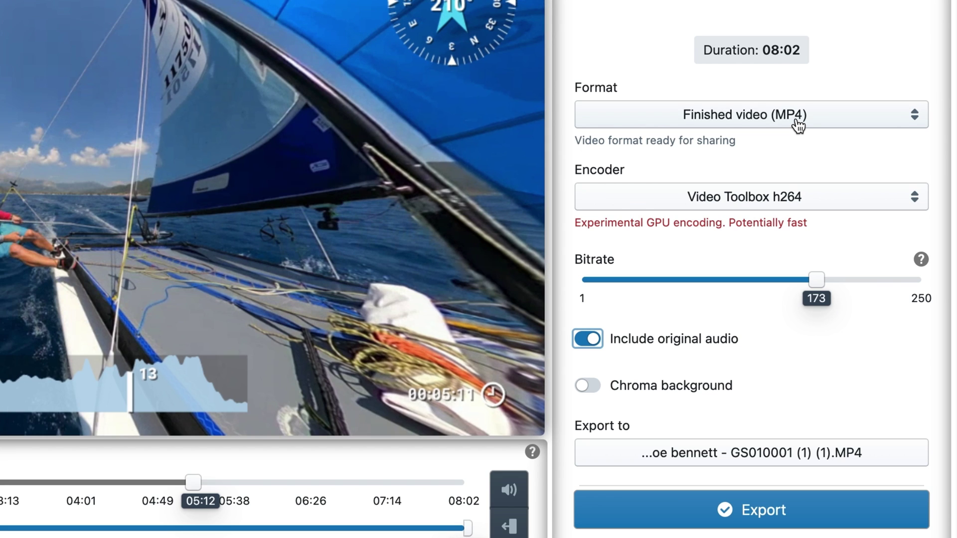
- Switch the format to Transparent video (MOV) and review its encoders, keeping PNG sequence
left_click(797, 125)
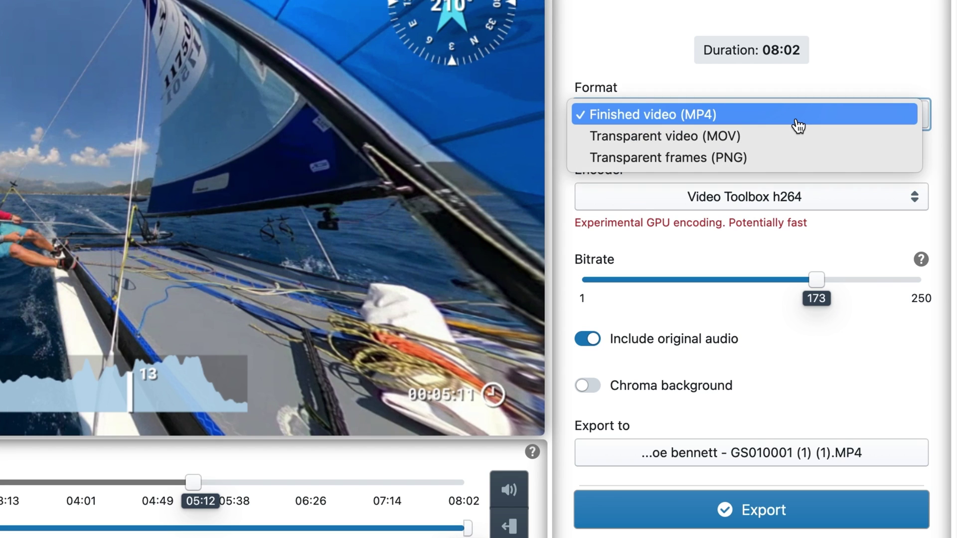
left_click(762, 137)
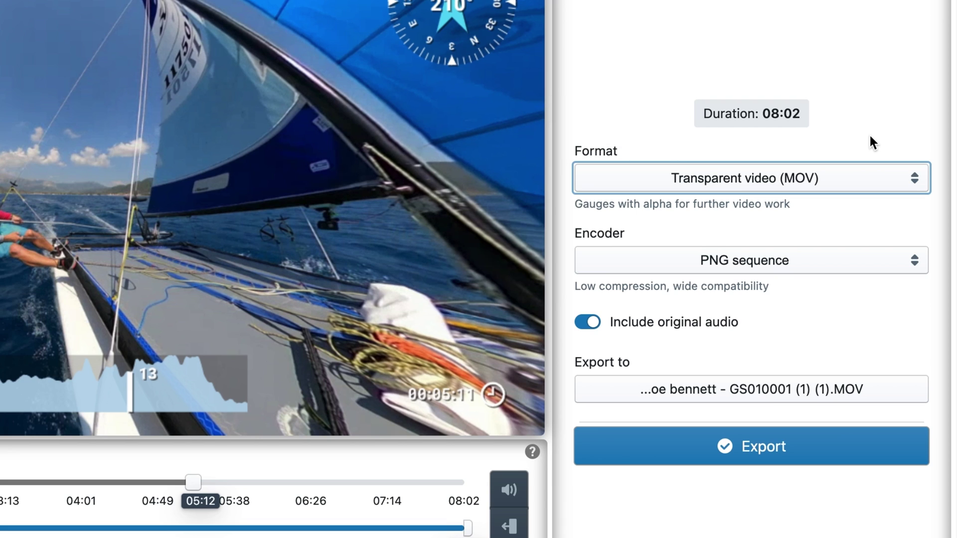
left_click(865, 267)
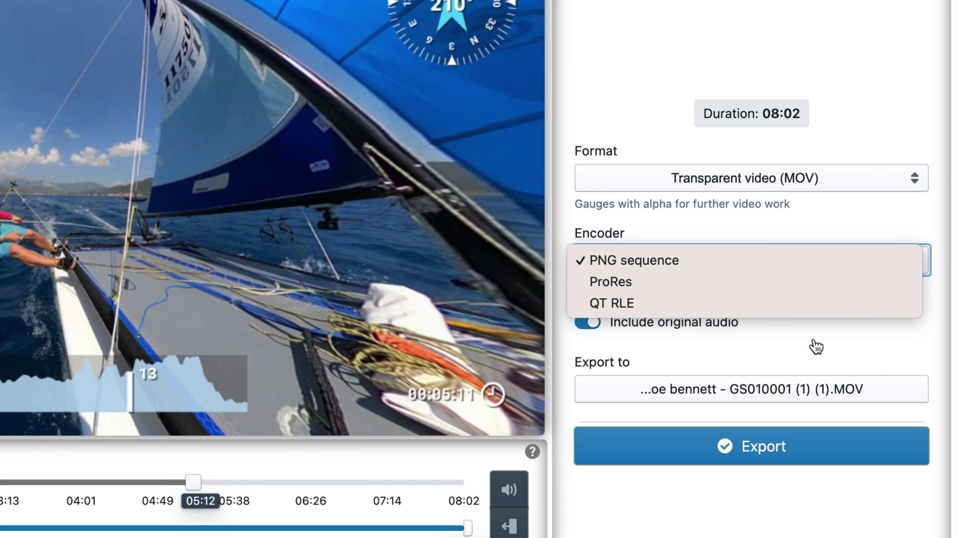
left_click(815, 344)
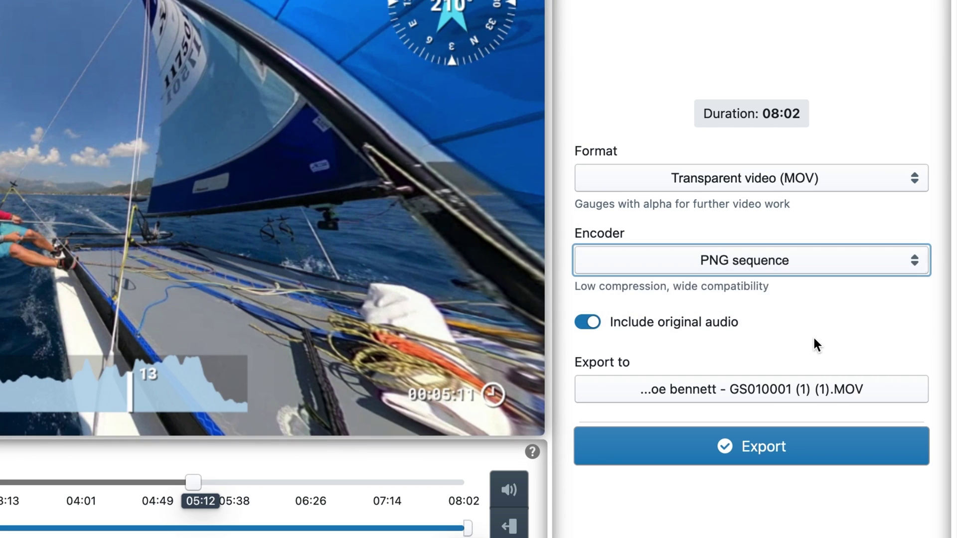
left_click(813, 192)
- Switch back to Finished video (MP4) and add a chroma background, recoloured blue
left_click(721, 160)
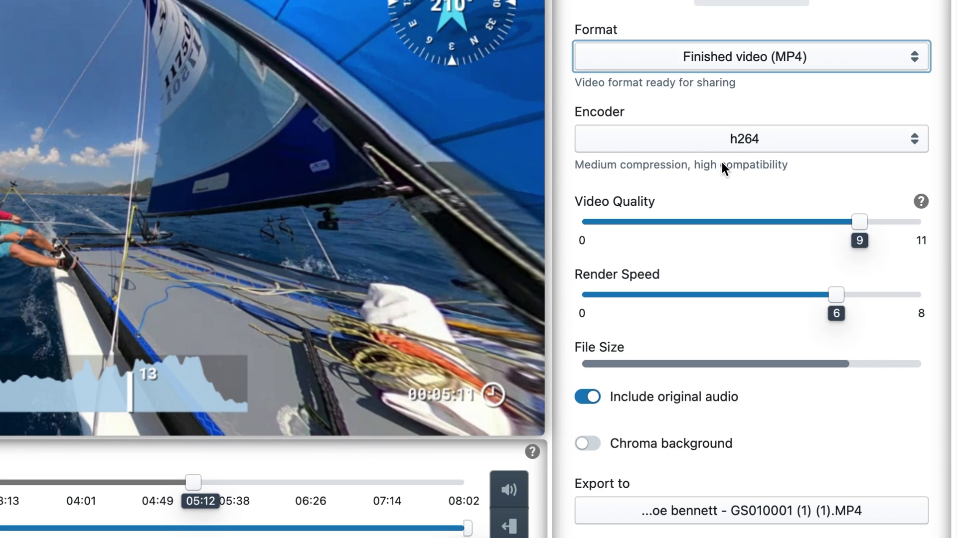
left_click(588, 445)
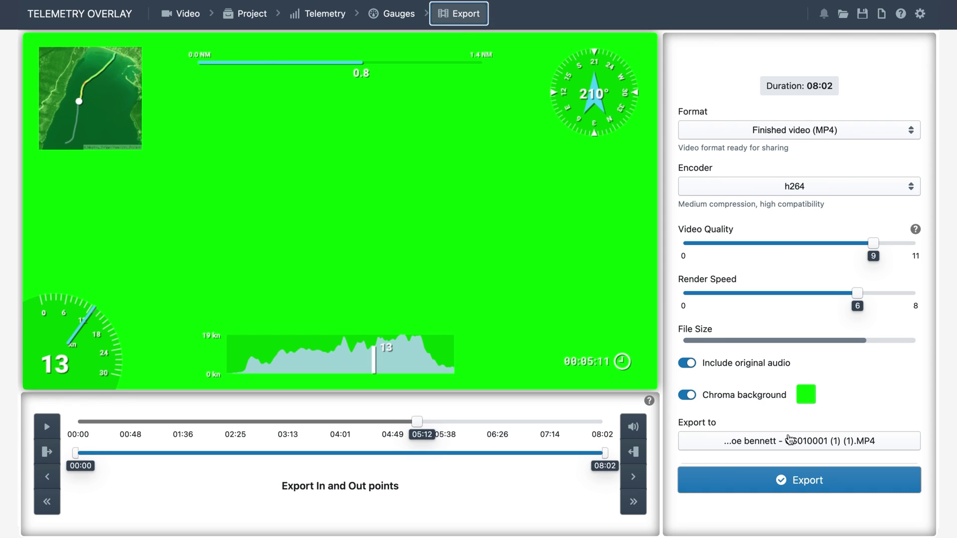
left_click(804, 407)
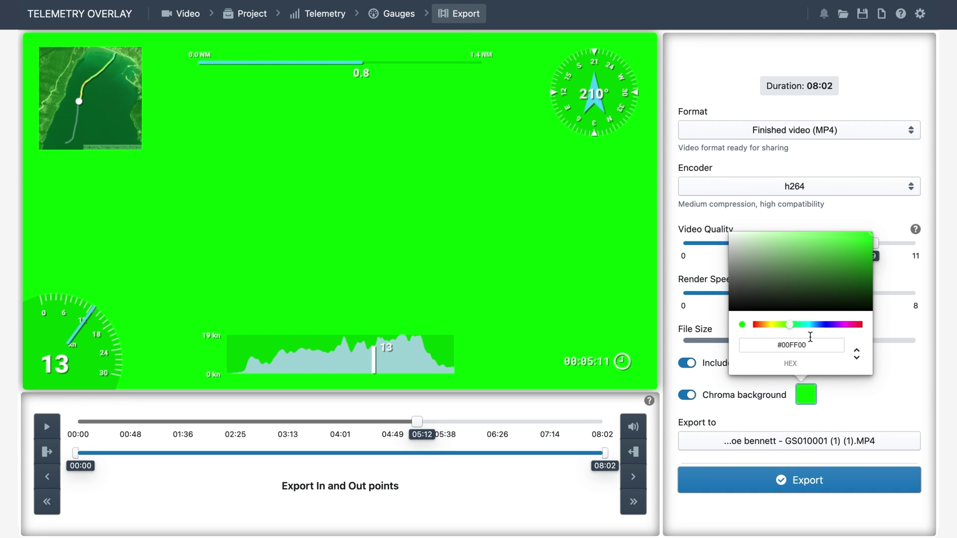
left_click(818, 328)
left_click(804, 406)
- Turn the chroma background off and set the format to Transparent frames (PNG)
left_click(690, 396)
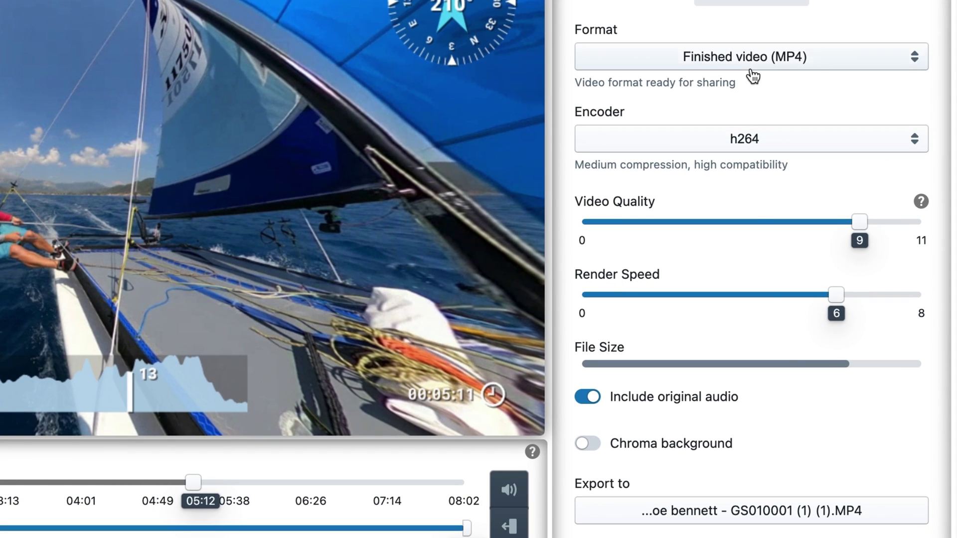
left_click(800, 134)
left_click(744, 98)
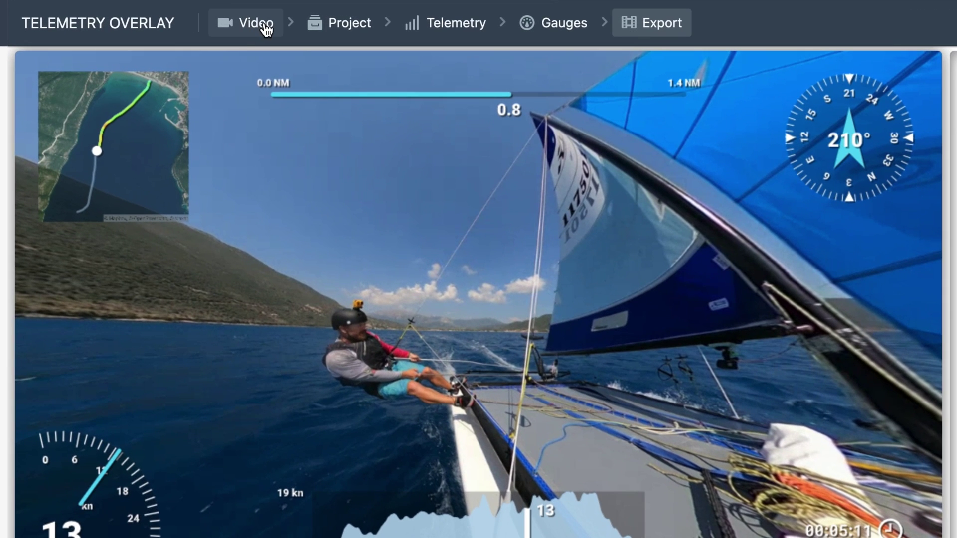
- Visit the Video and Telemetry pages, then set the export format back to Finished video (MP4)
left_click(266, 28)
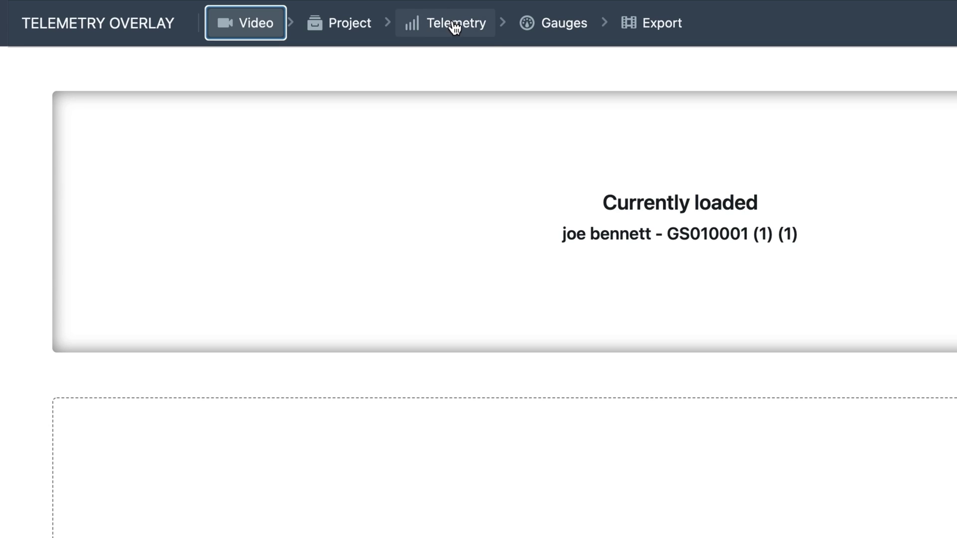
left_click(454, 24)
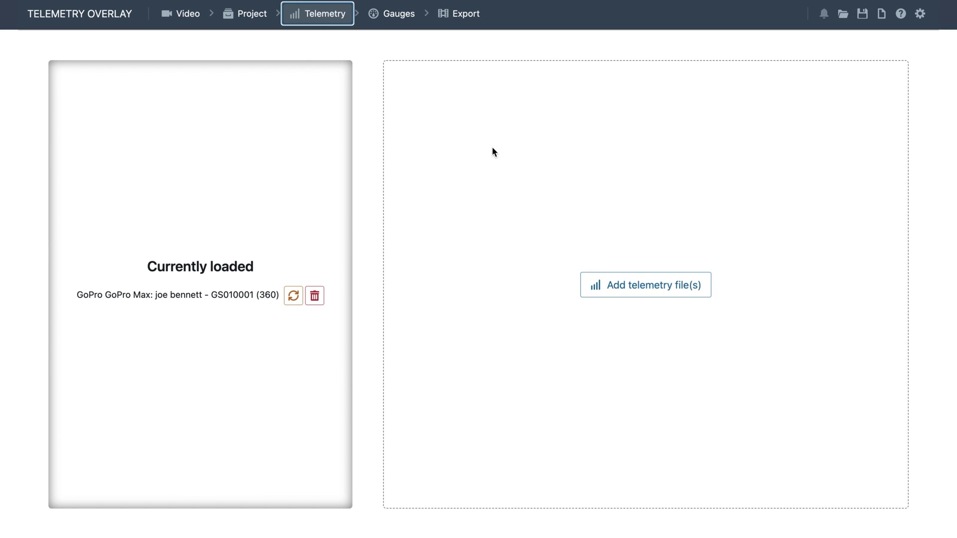
left_click(462, 21)
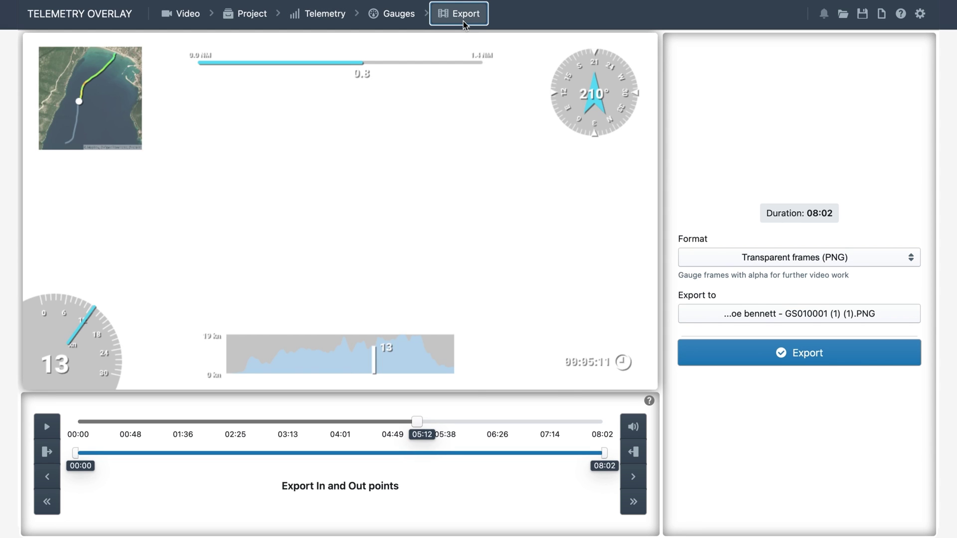
left_click(803, 257)
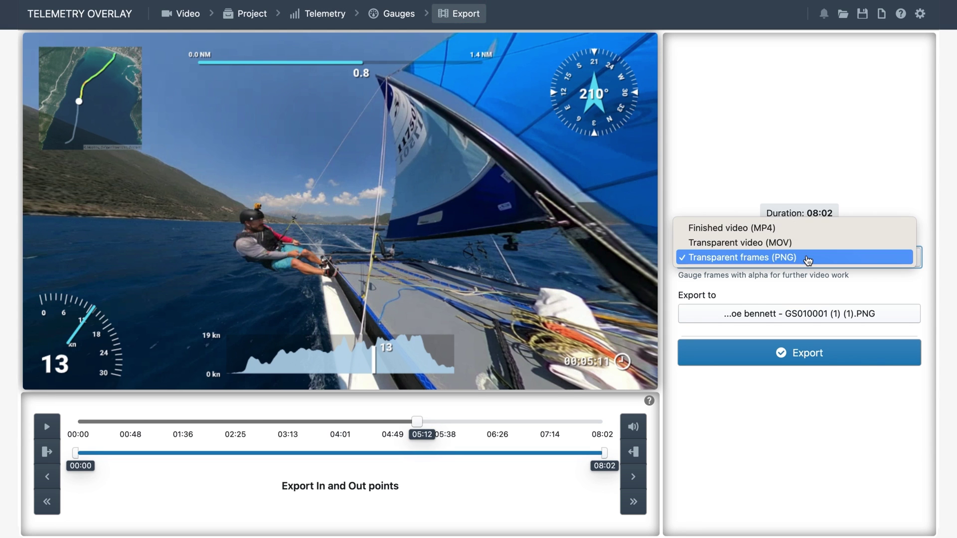
left_click(796, 233)
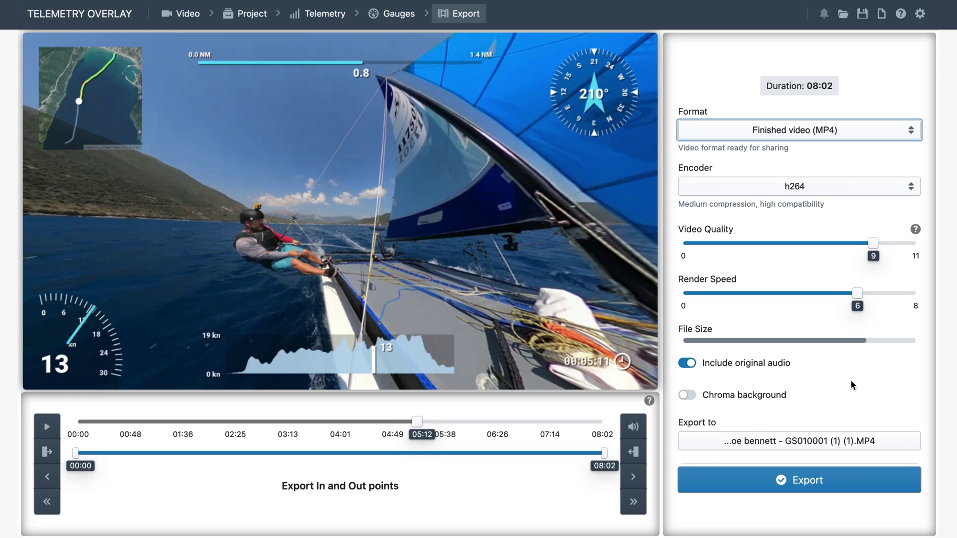